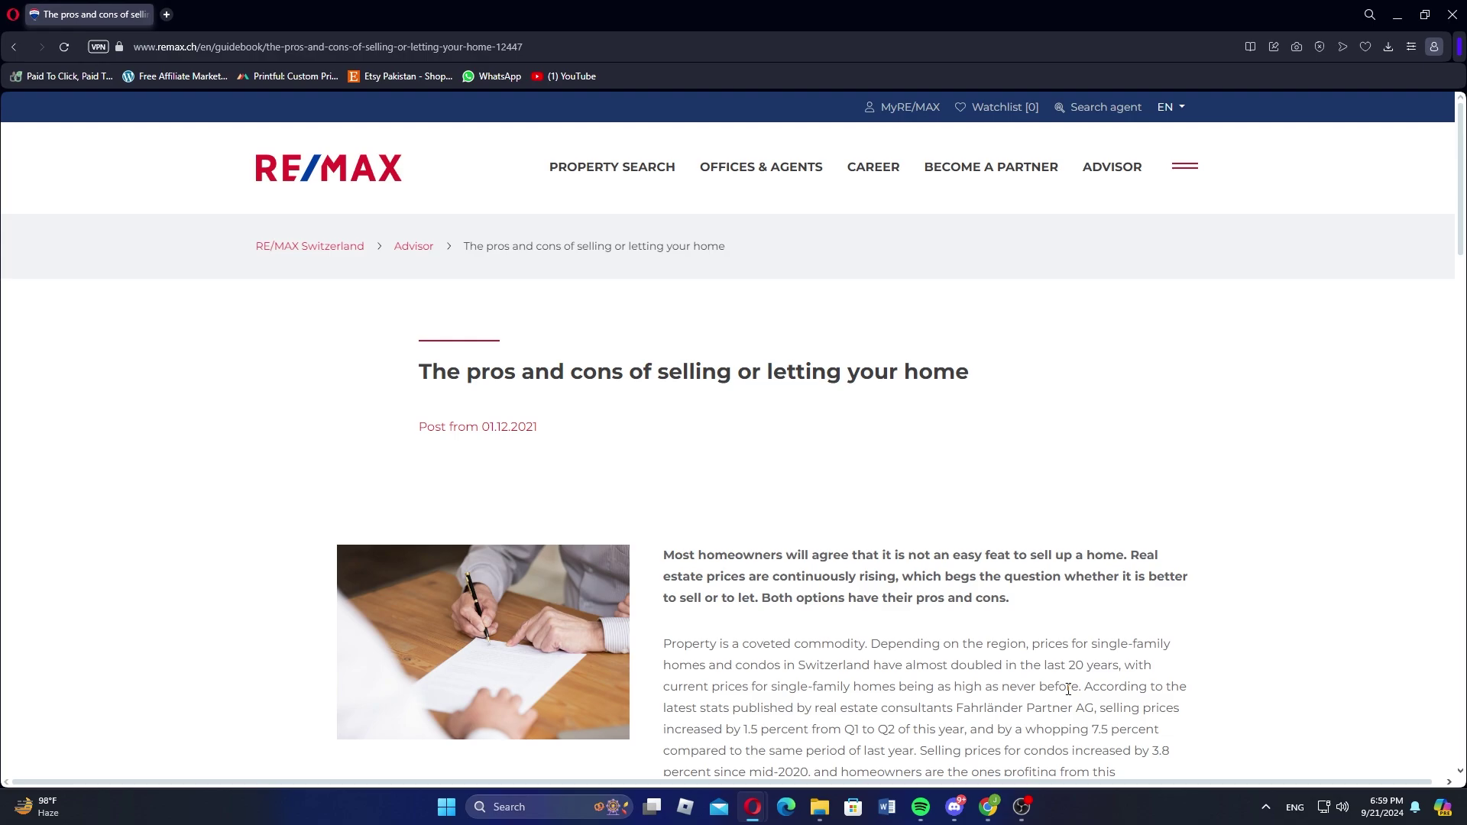
pyautogui.scroll(-10, 1068, 689)
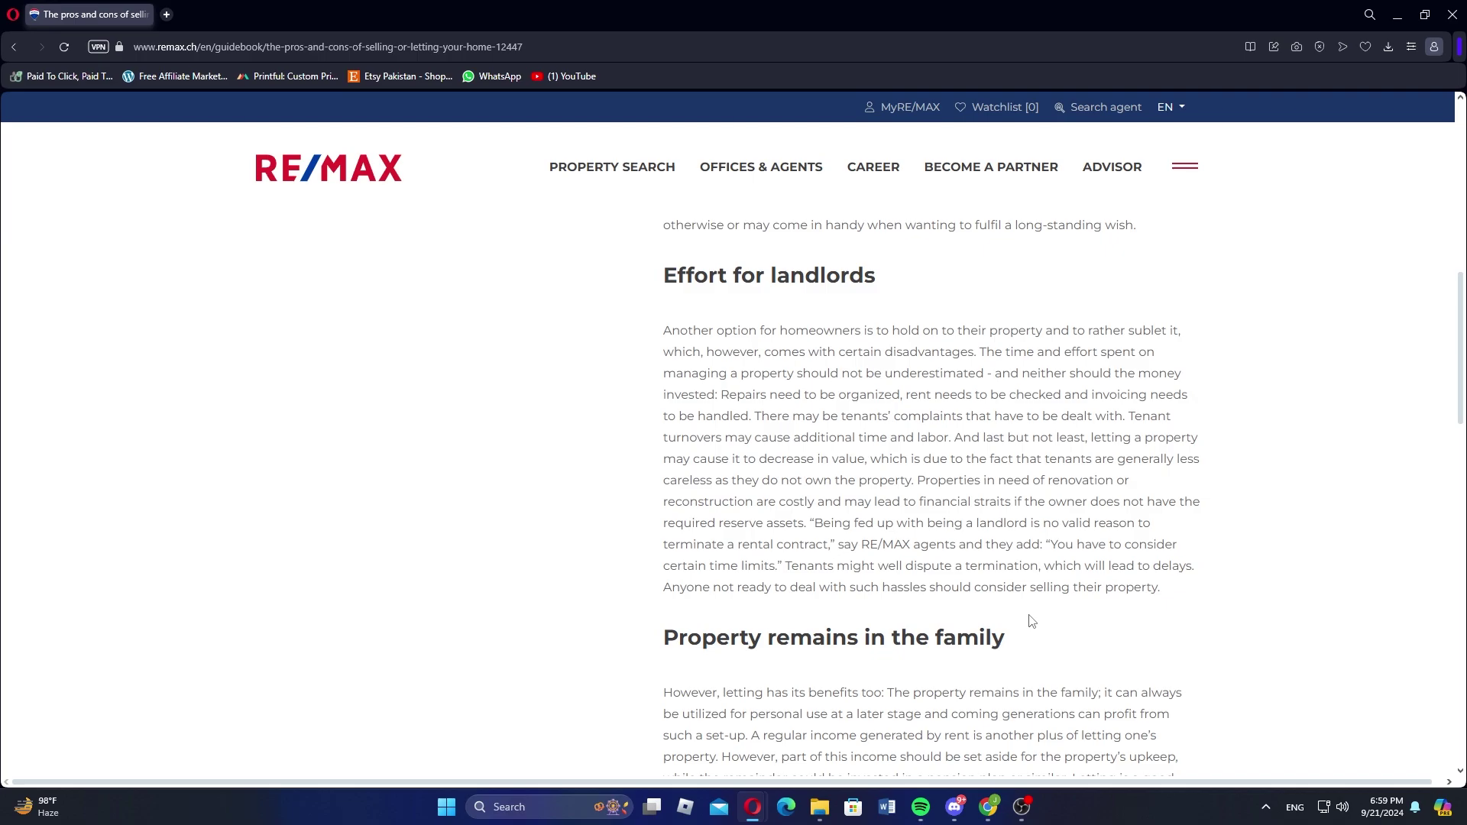
pyautogui.scroll(-1, 1030, 621)
pyautogui.scroll(-2, 1030, 621)
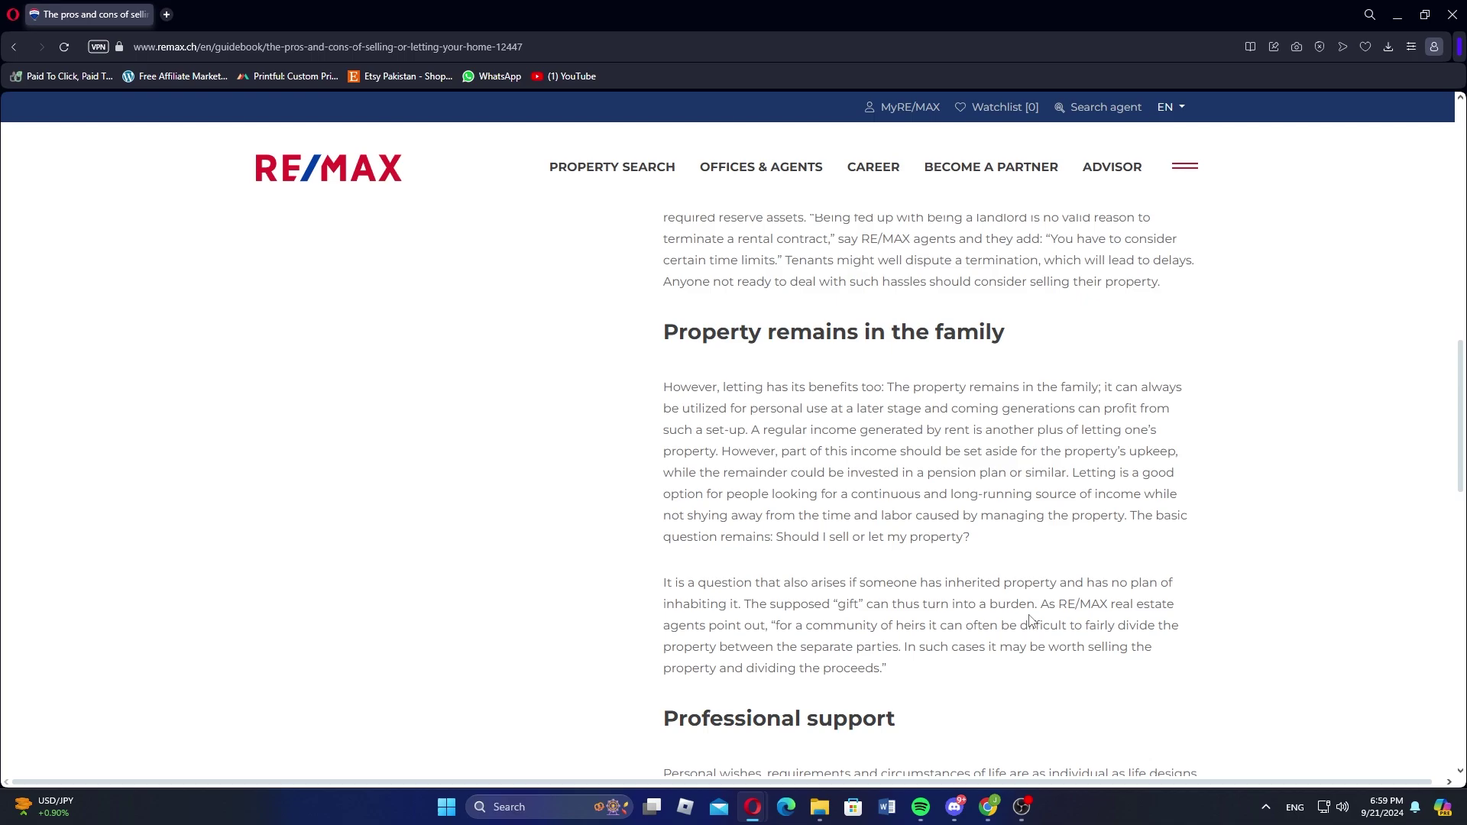
pyautogui.scroll(-2, 1030, 621)
pyautogui.scroll(-1, 1032, 622)
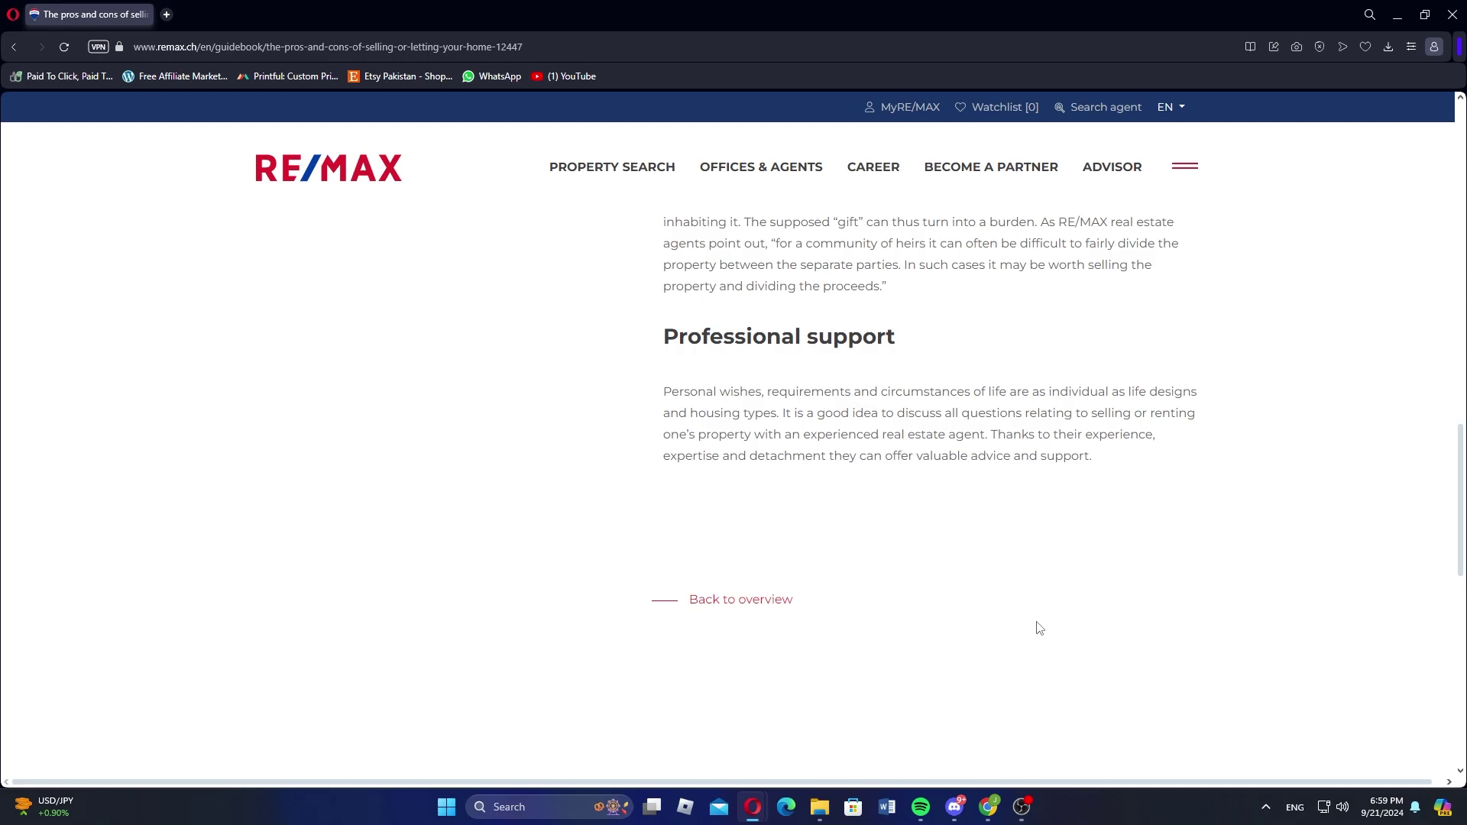
pyautogui.scroll(-1, 1039, 629)
pyautogui.scroll(-2, 1037, 624)
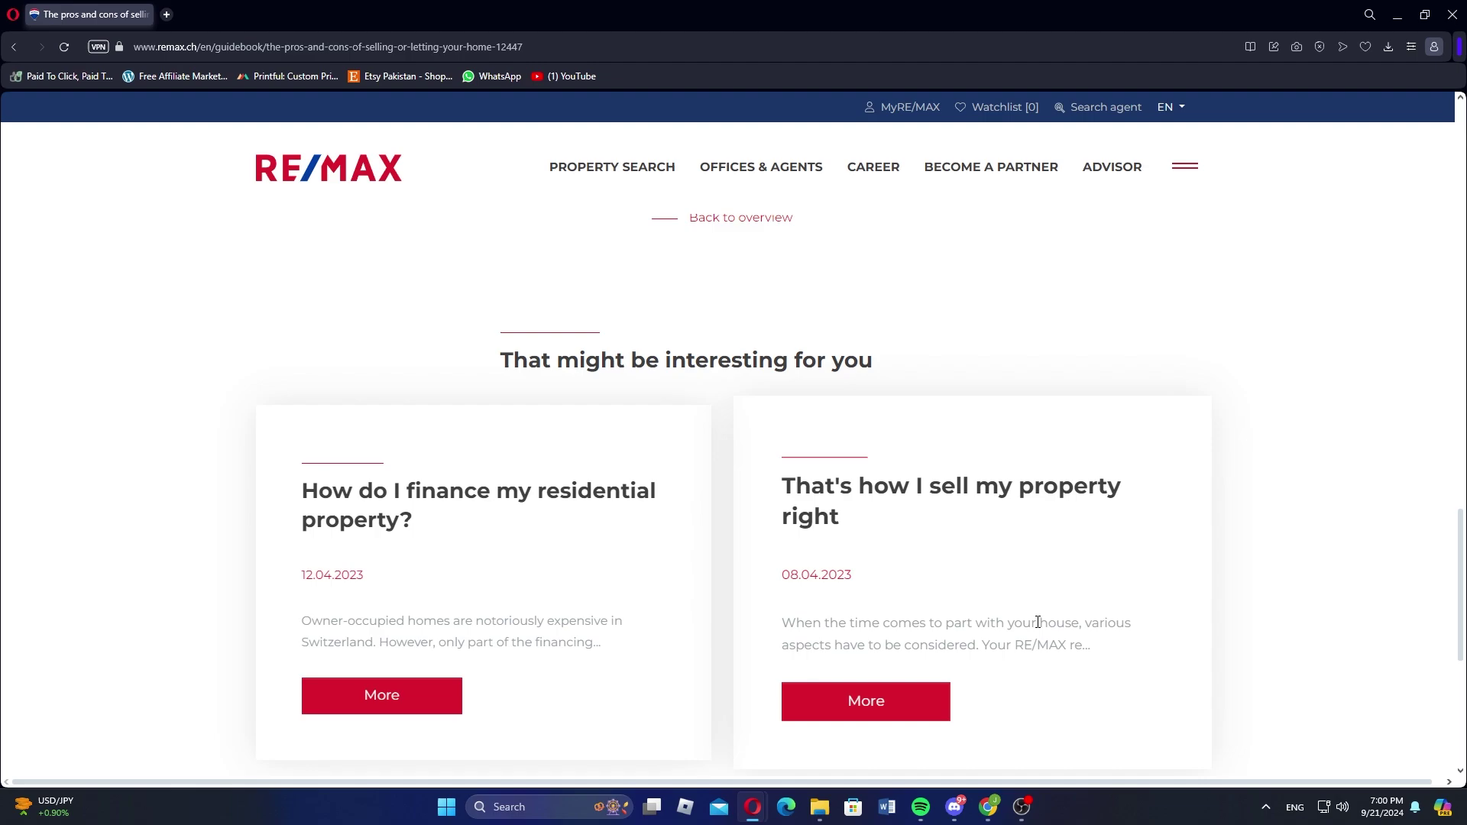
pyautogui.scroll(-2, 1038, 622)
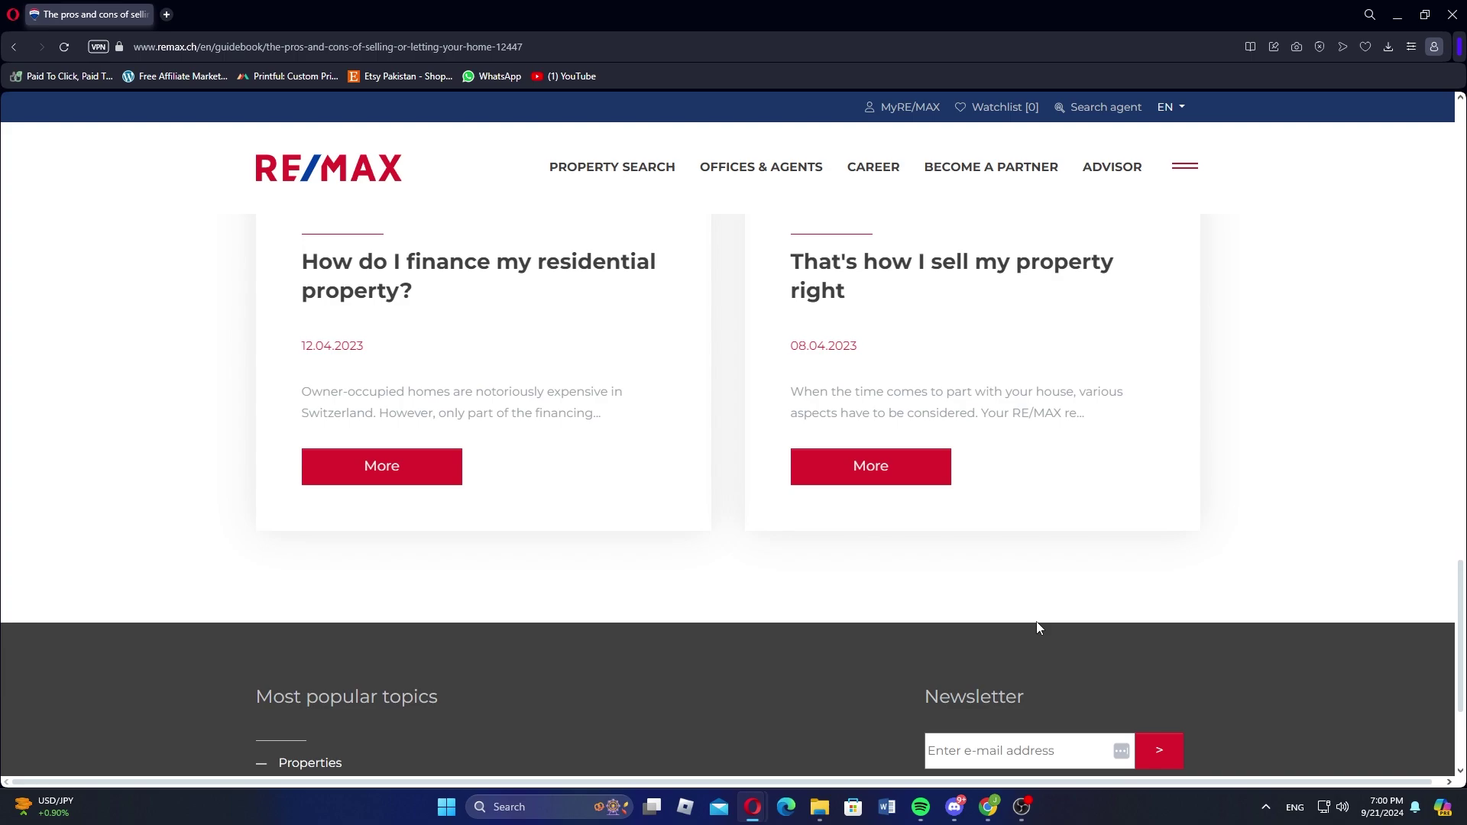
pyautogui.scroll(-2, 1038, 628)
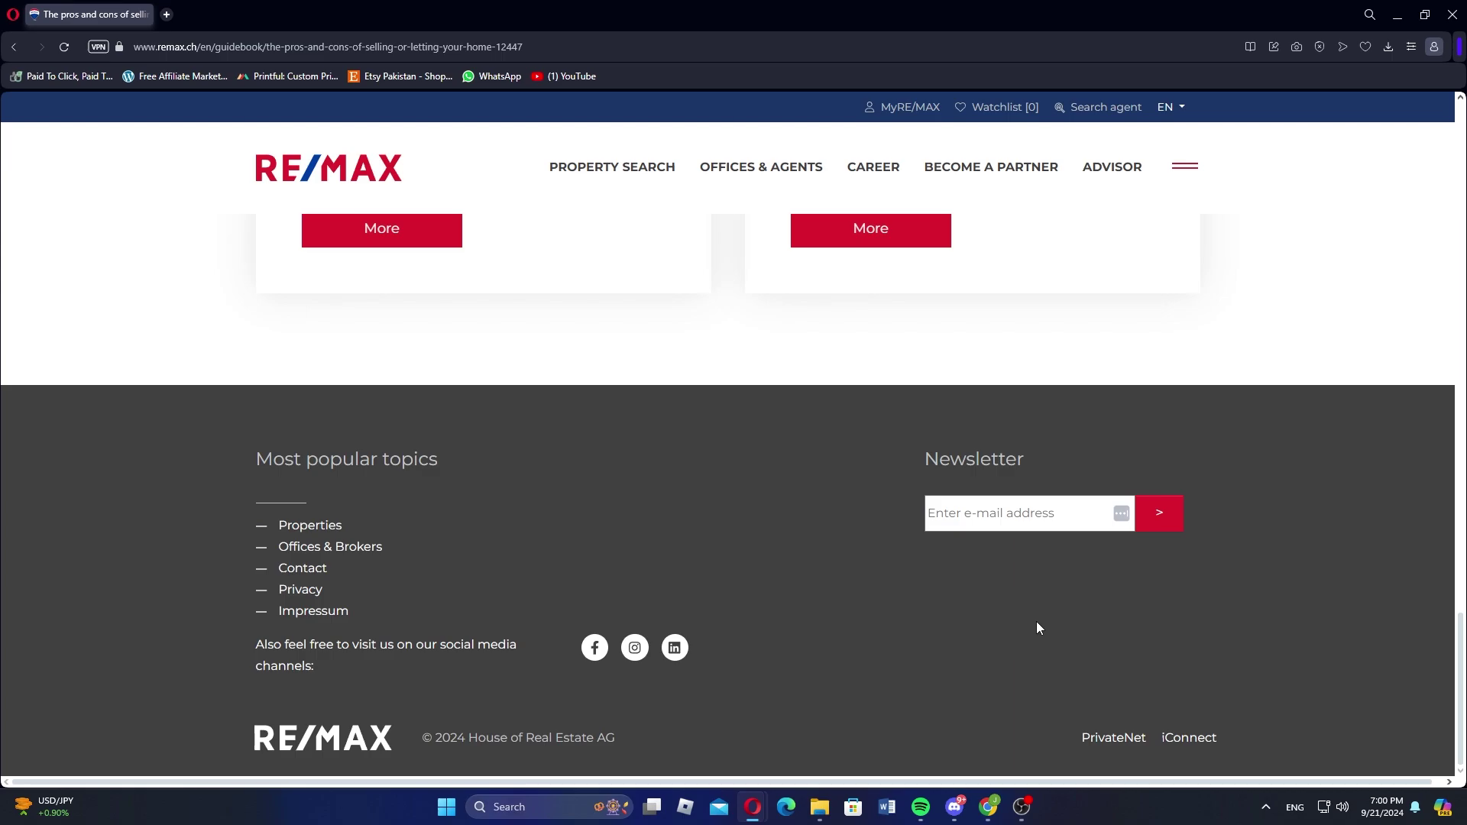
pyautogui.scroll(5, 1037, 627)
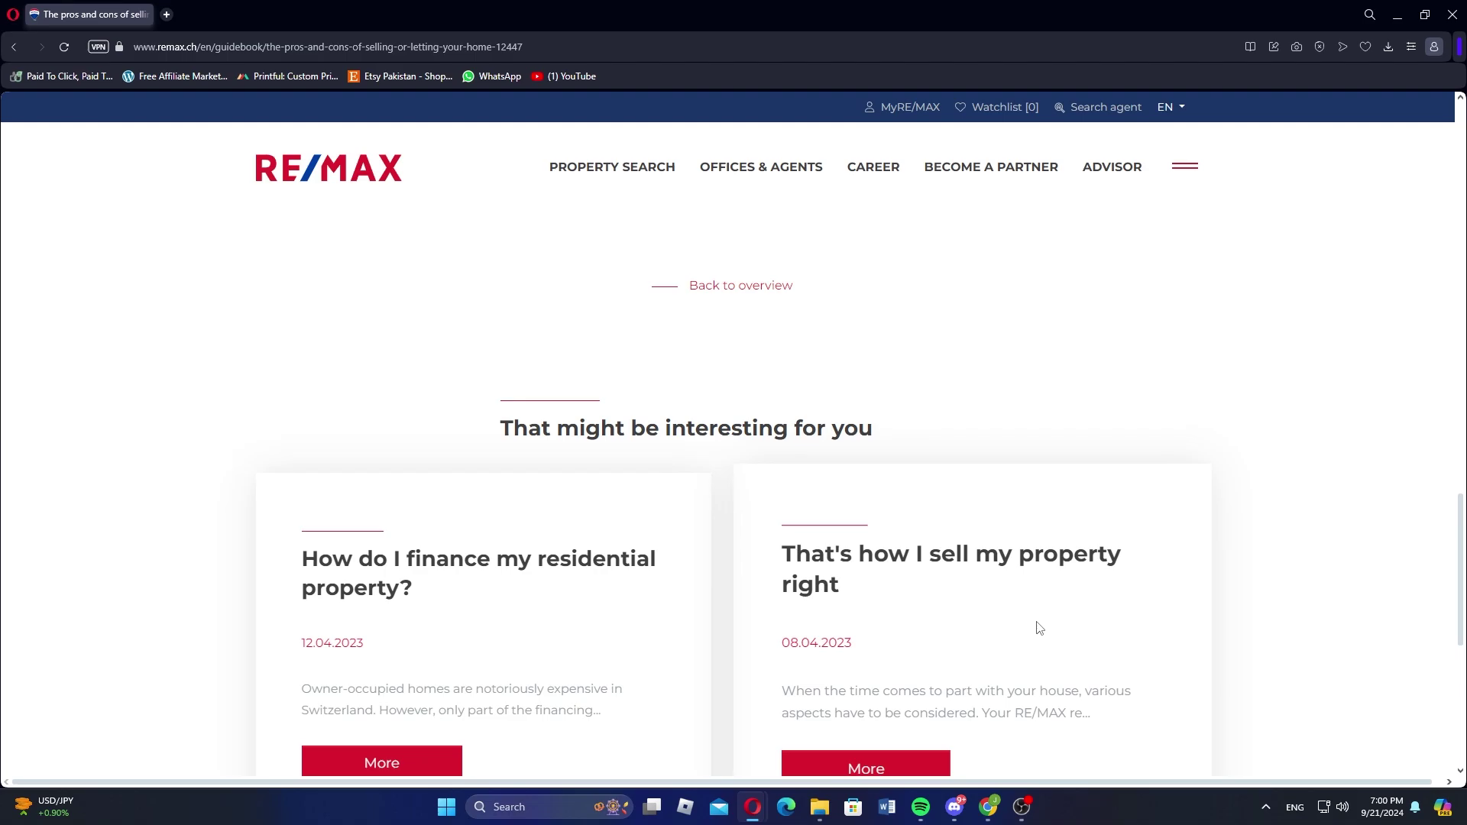
pyautogui.scroll(3, 1038, 627)
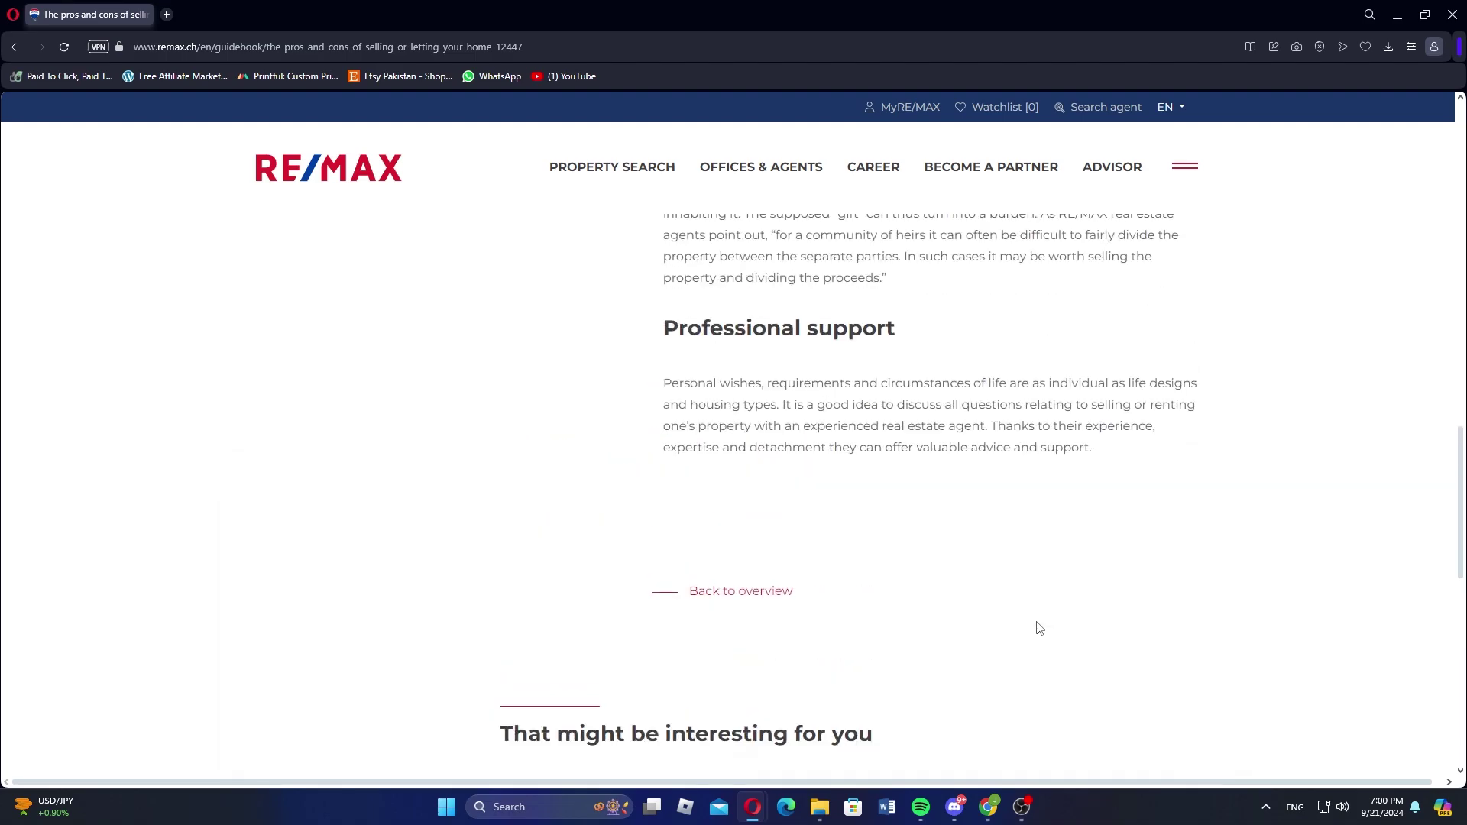